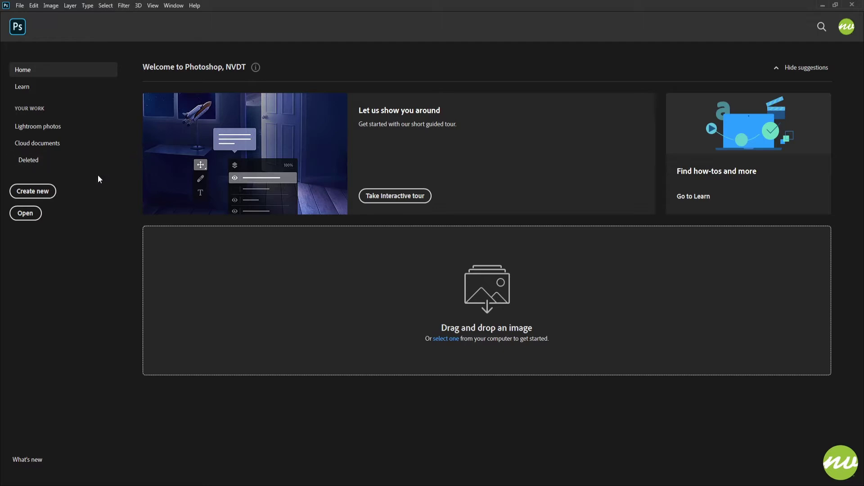
Create a new 4096 x 2160 px document at 300 ppi named CustomBrush1
{"action": "left_click", "coordinate": [50, 192]}
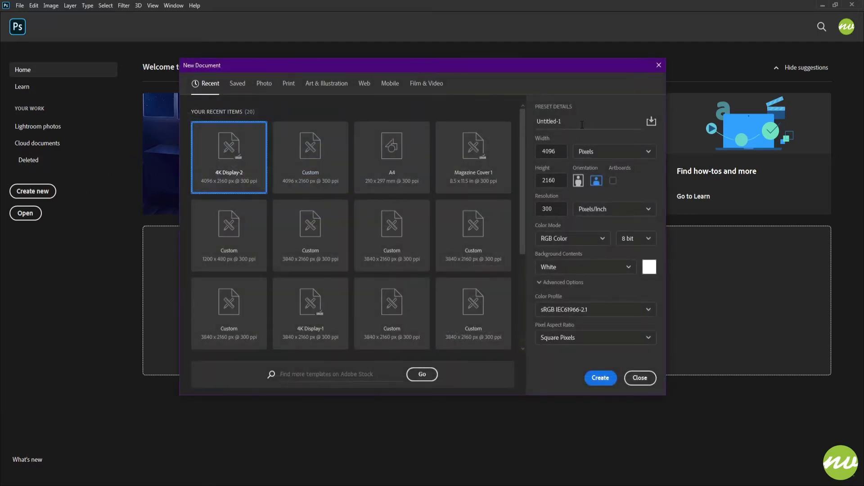
{"action": "type", "text": "CustomBrush1"}
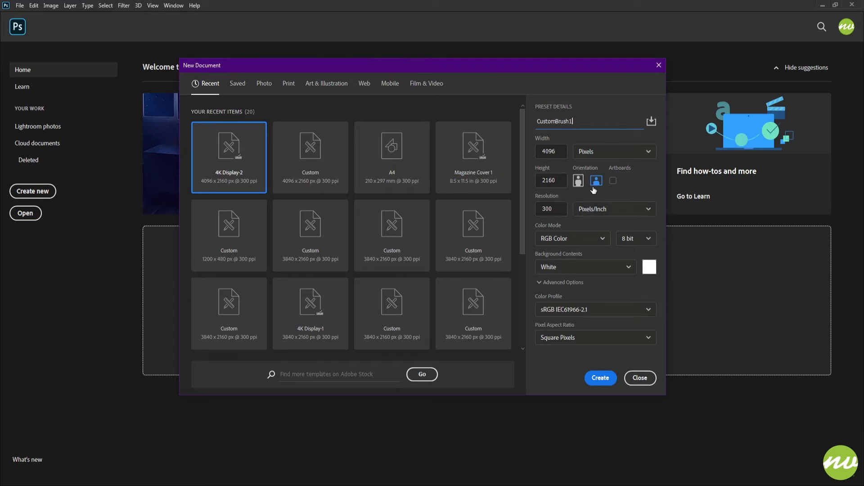
{"action": "left_click", "coordinate": [598, 380]}
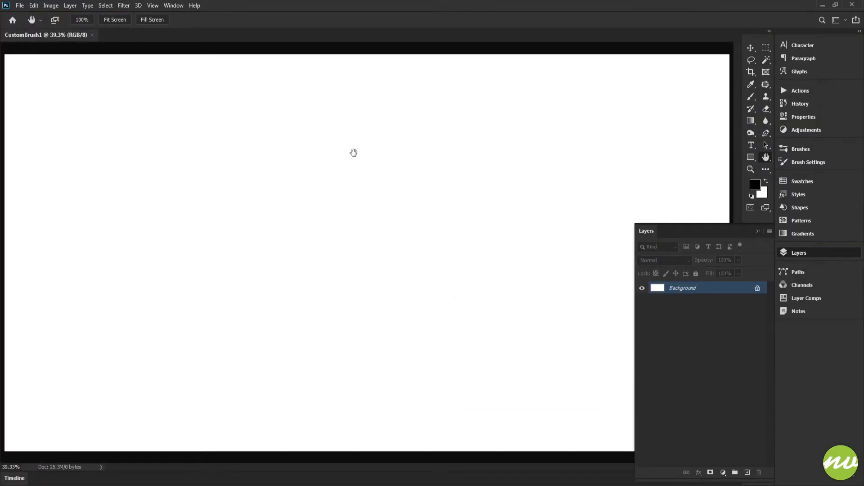
Activate the Brush tool and add a new layer named Dotted Lines above the background
{"action": "key", "text": "b"}
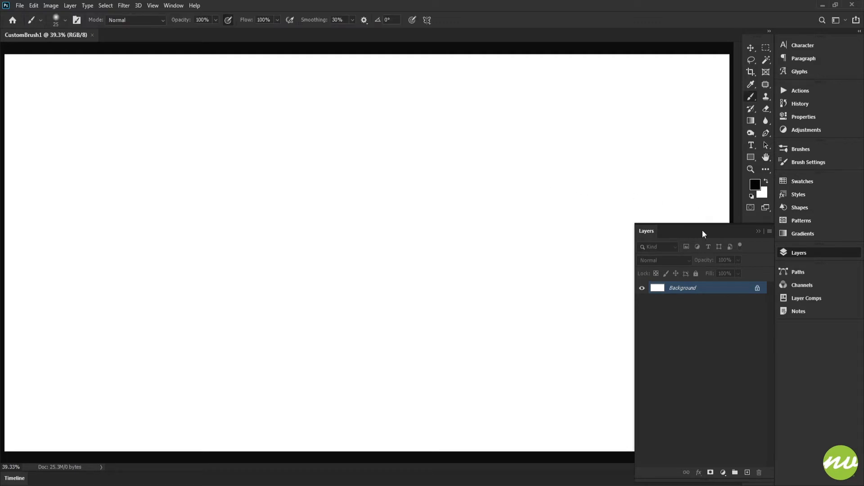
{"action": "left_click", "coordinate": [747, 472]}
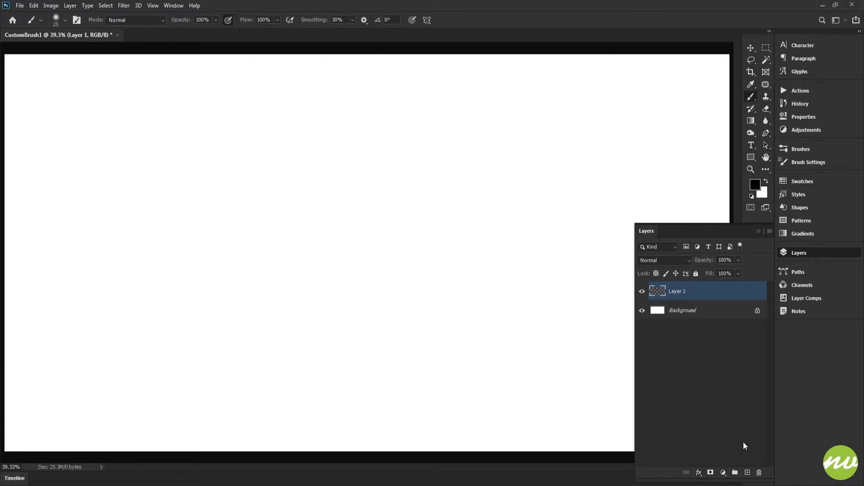
{"action": "double_click", "coordinate": [678, 293]}
{"action": "type", "text": "Dotted Lines"}
{"action": "key", "text": "Return"}
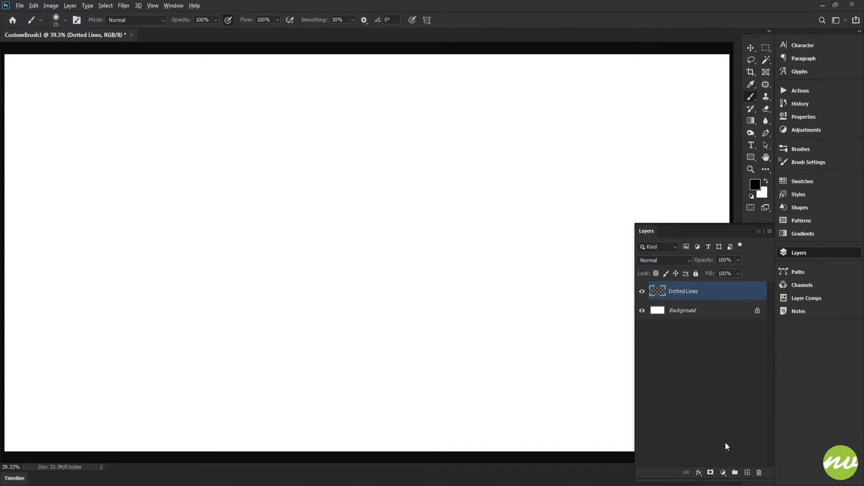
Put the Dotted Lines layer into a new group named Custom Brush 1 and make that layer active again
{"action": "left_click", "coordinate": [735, 472], "text": "alt"}
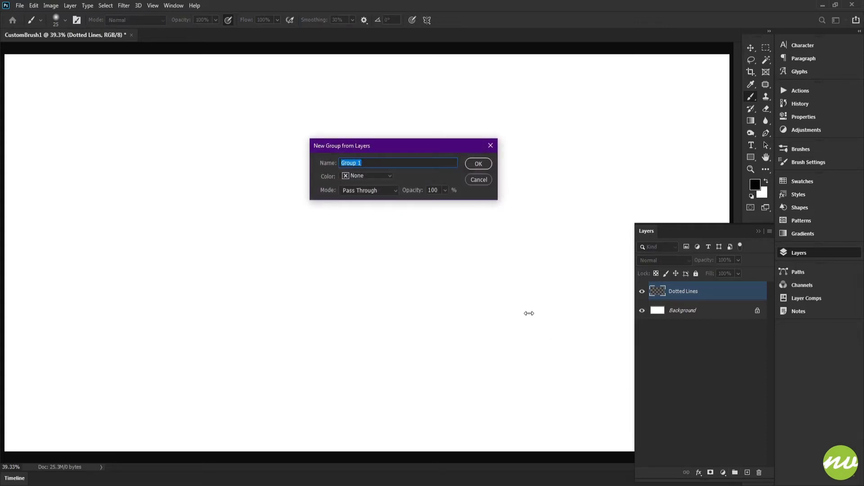
{"action": "type", "text": "B"}
{"action": "type", "text": "ustom Brush 1"}
{"action": "key", "text": "Return"}
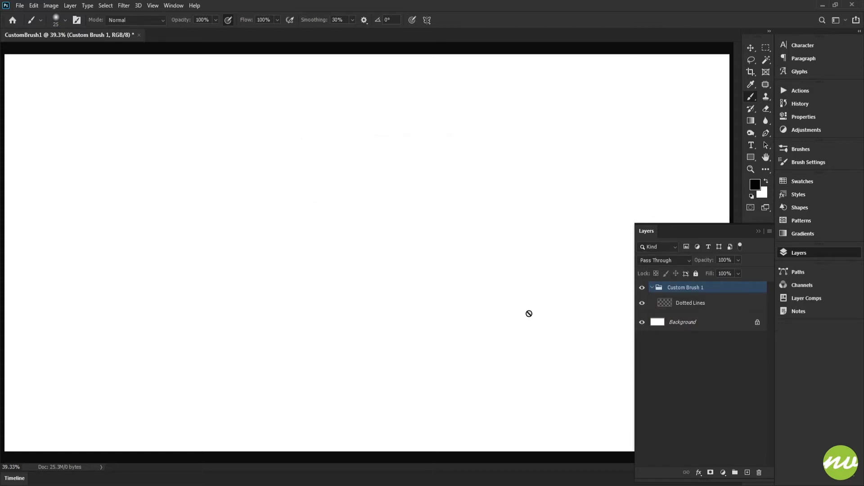
{"action": "left_click", "coordinate": [676, 303]}
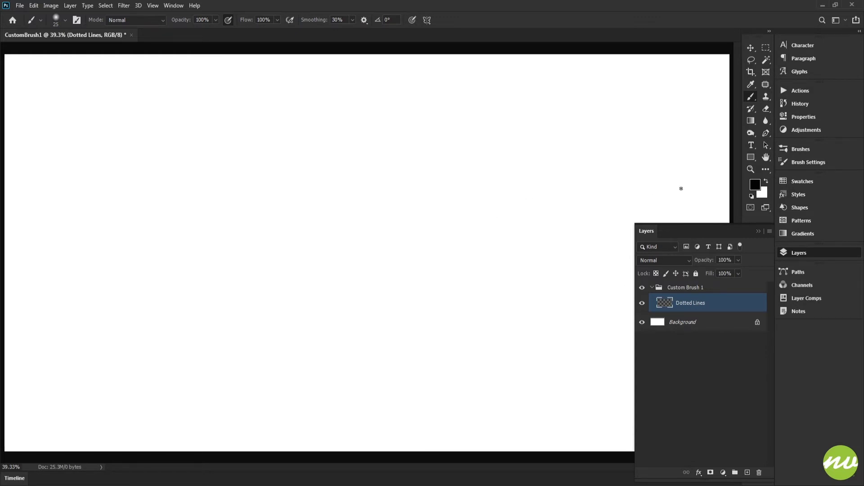
Open the brush presets and examine their options for the entry that loads the Legacy Brushes set
{"action": "left_click", "coordinate": [803, 162]}
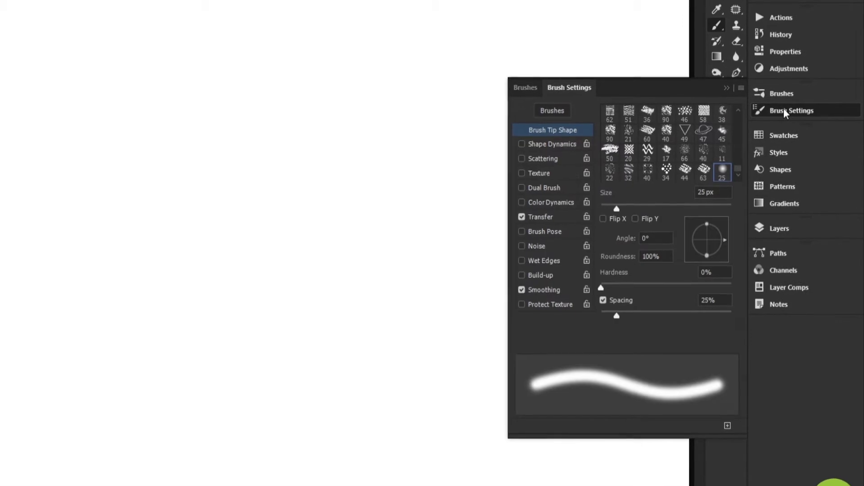
{"action": "left_click", "coordinate": [767, 94]}
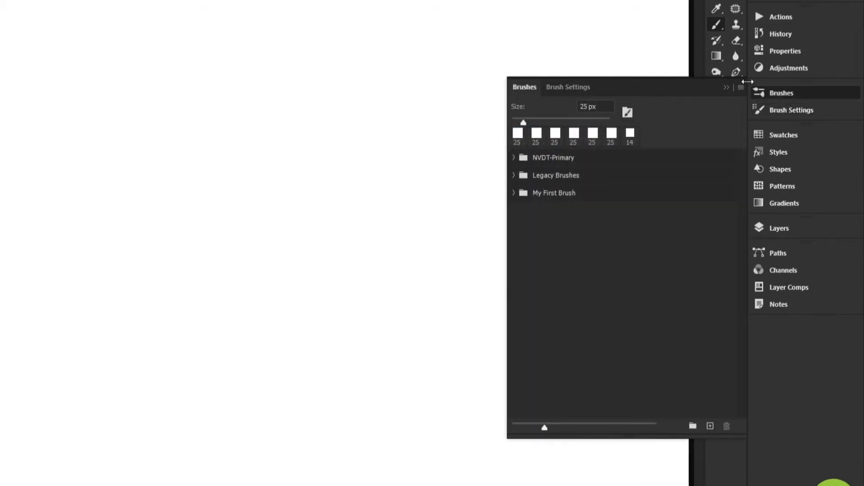
{"action": "left_click", "coordinate": [741, 87]}
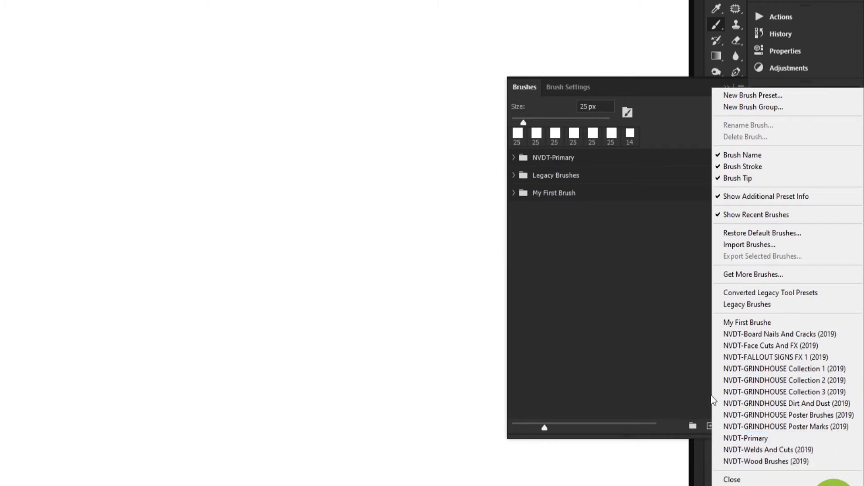
{"action": "left_click", "coordinate": [677, 114]}
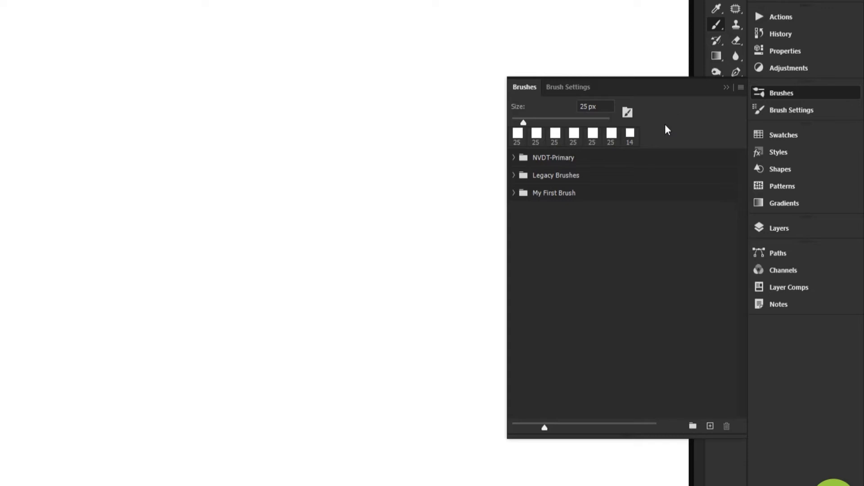
{"action": "left_click", "coordinate": [740, 88]}
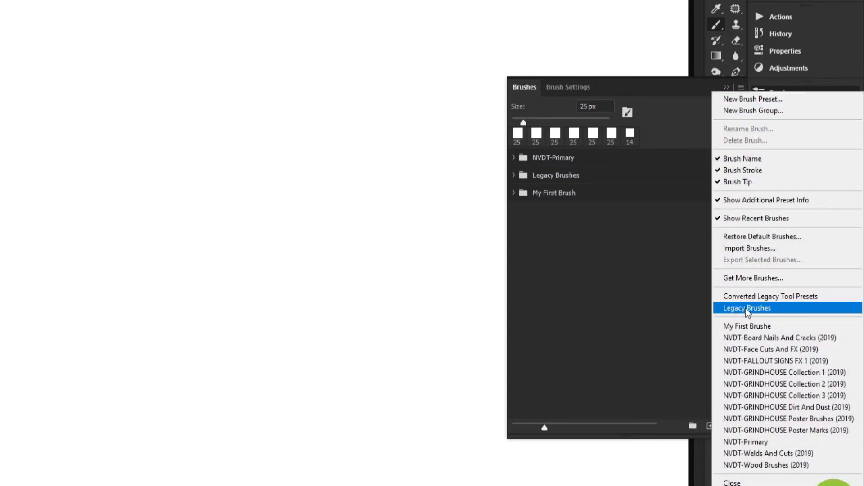
{"action": "left_click", "coordinate": [666, 137]}
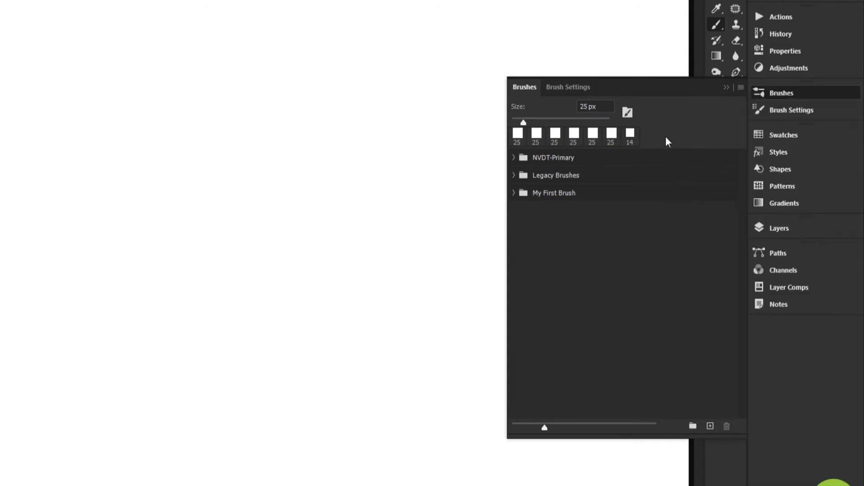
Choose the Hard Square 24 pixels brush from the Square Brushes folder of Legacy Brushes and return to the layers
{"action": "left_click", "coordinate": [514, 176]}
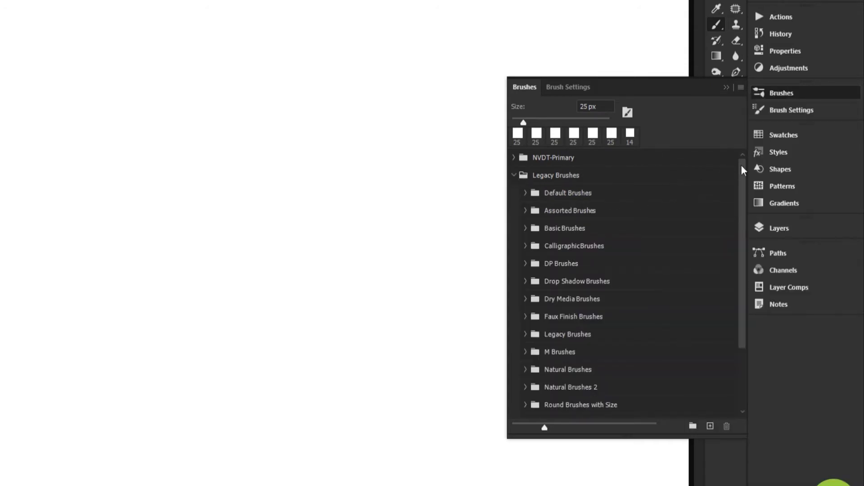
{"action": "left_click_drag", "start_coordinate": [741, 165], "coordinate": [741, 247]}
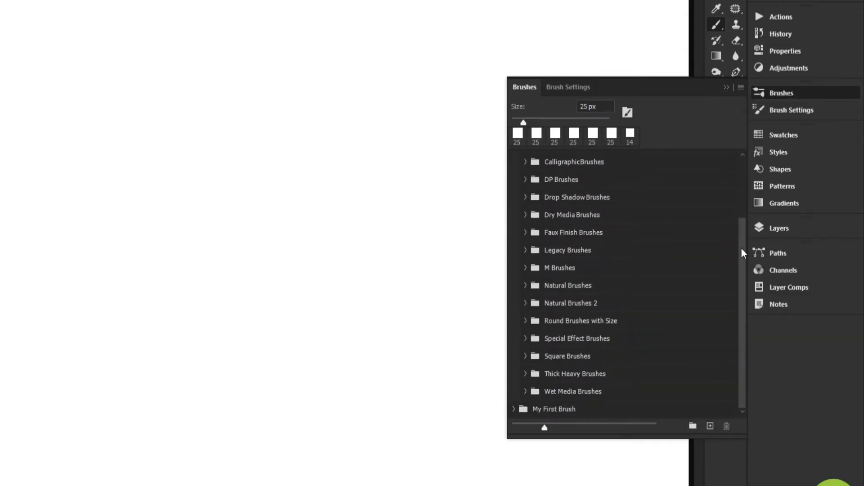
{"action": "left_click", "coordinate": [527, 356]}
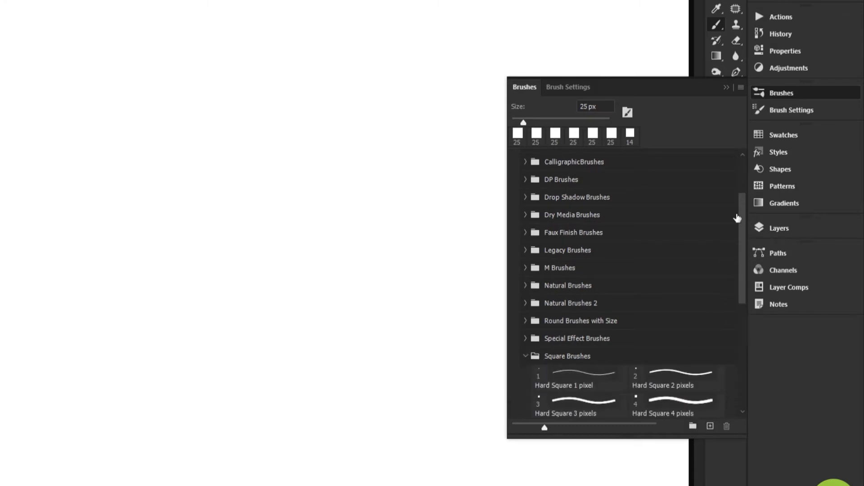
{"action": "left_click_drag", "start_coordinate": [742, 215], "coordinate": [740, 310]}
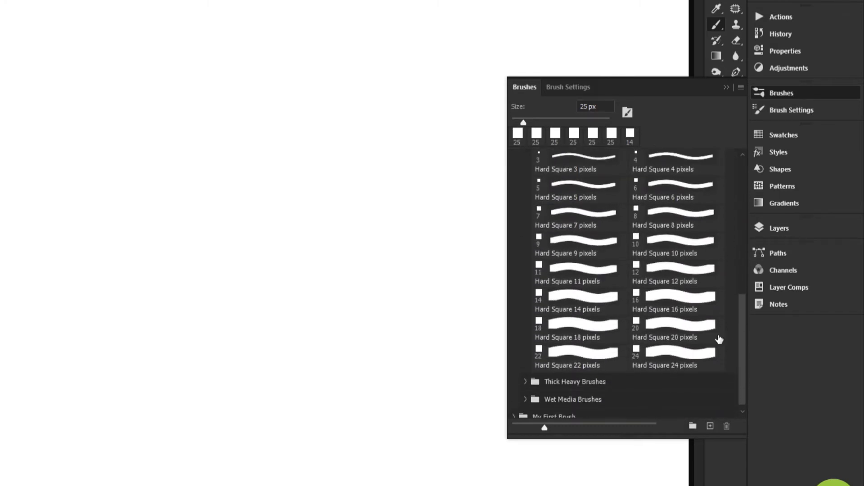
{"action": "left_click", "coordinate": [660, 357]}
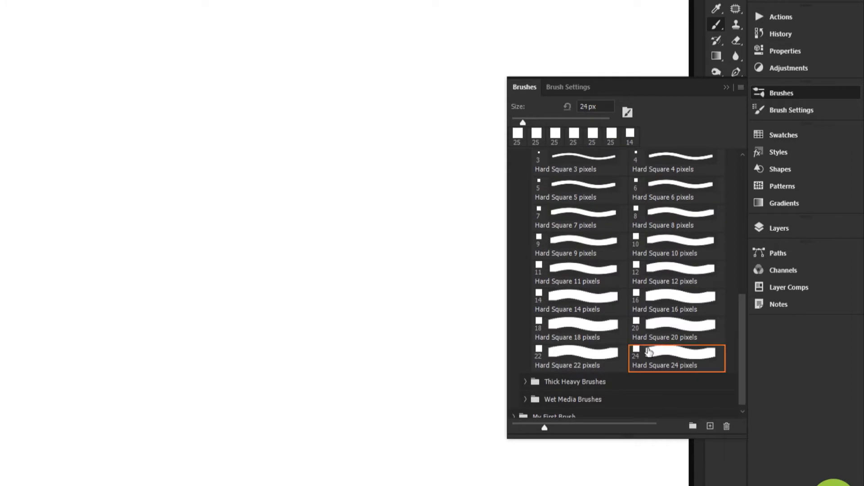
{"action": "scroll", "coordinate": [659, 275], "scroll_direction": "up", "scroll_amount": 2}
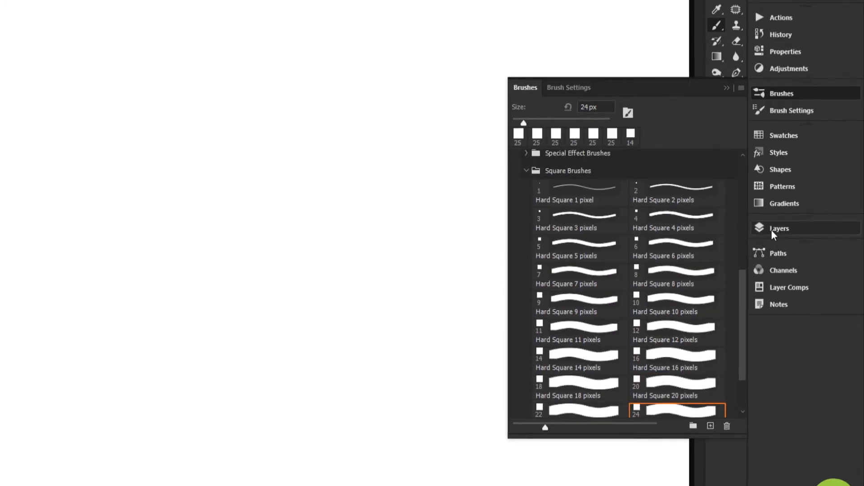
{"action": "left_click", "coordinate": [778, 228]}
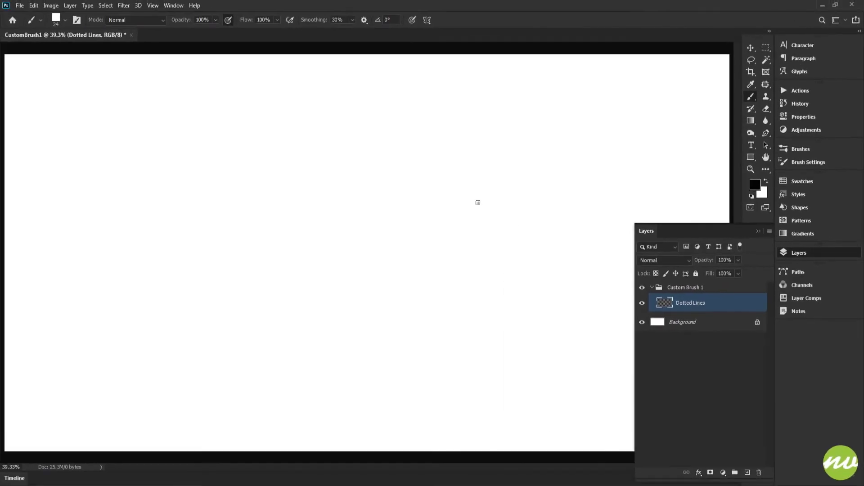
Paint a few freehand test strokes with the hard square brush and undo them
{"action": "mouse_move", "coordinate": [424, 144]}
{"action": "left_mouse_down"}
{"action": "mouse_move", "coordinate": [457, 180]}
{"action": "mouse_move", "coordinate": [469, 174]}
{"action": "left_mouse_up"}
{"action": "key", "text": "ctrl+z"}
{"action": "left_click_drag", "start_coordinate": [345, 97], "coordinate": [329, 168]}
{"action": "mouse_move", "coordinate": [326, 204]}
{"action": "left_mouse_down"}
{"action": "mouse_move", "coordinate": [402, 201]}
{"action": "mouse_move", "coordinate": [368, 189]}
{"action": "left_mouse_up"}
{"action": "key", "text": "ctrl+z"}
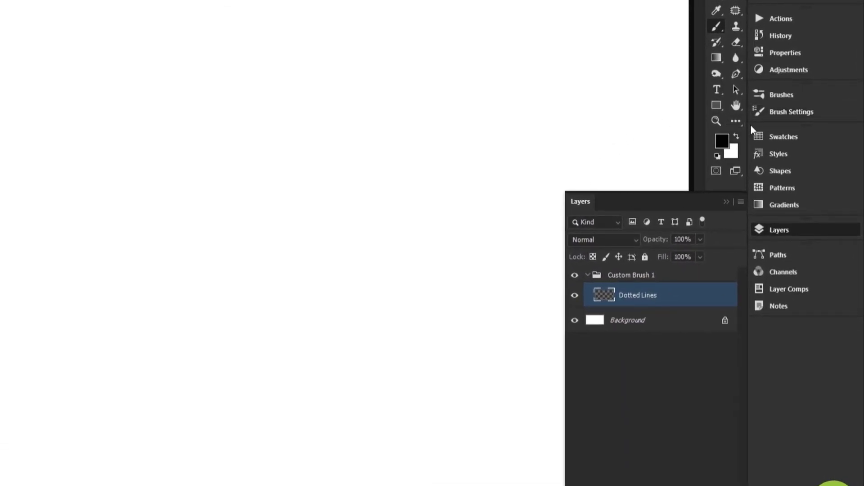
Set the square brush tip to a size of 30 px, 40% roundness and 300% spacing
{"action": "left_click", "coordinate": [790, 112]}
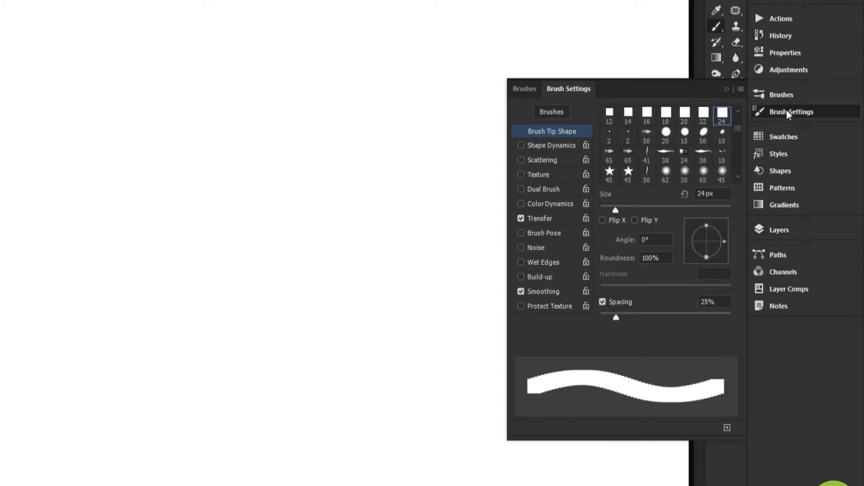
{"action": "left_click", "coordinate": [721, 194]}
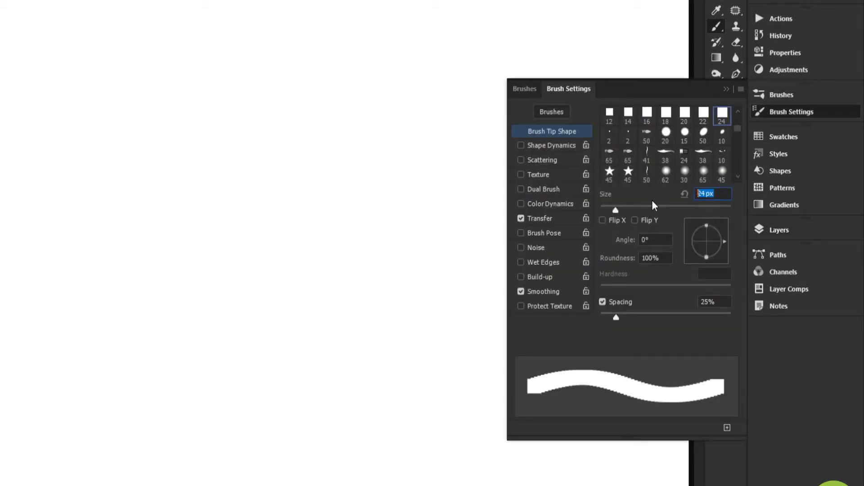
{"action": "type", "text": "30"}
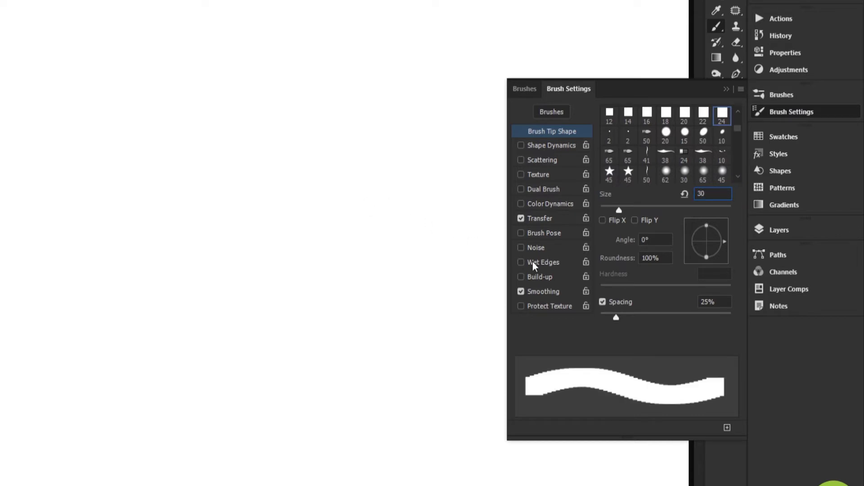
{"action": "left_click", "coordinate": [666, 259]}
{"action": "type", "text": "40"}
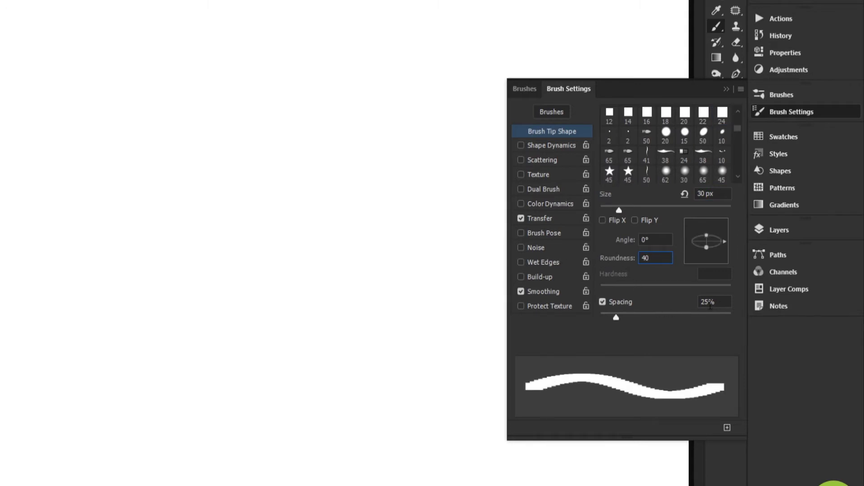
{"action": "left_click_drag", "start_coordinate": [622, 316], "coordinate": [704, 319]}
{"action": "type", "text": "300"}
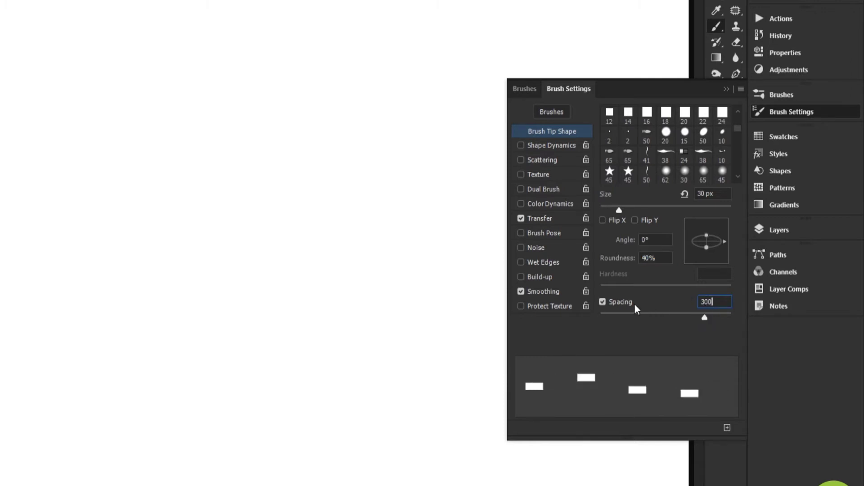
{"action": "key", "text": "Return"}
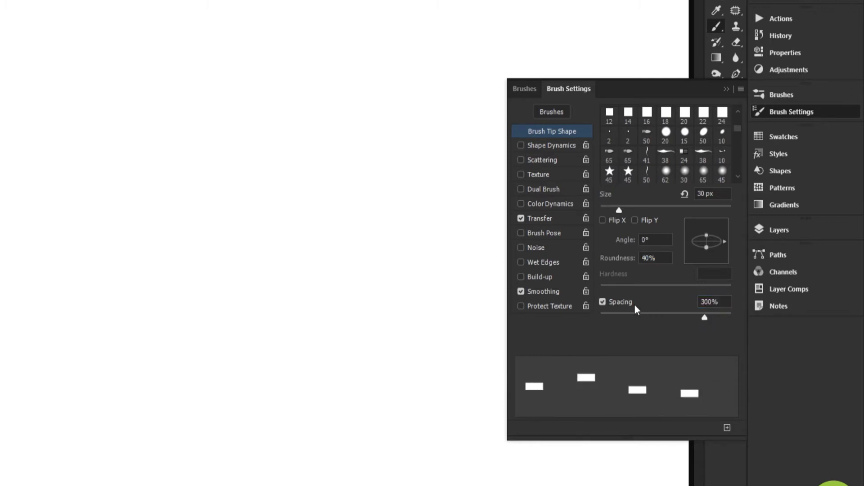
{"action": "left_click", "coordinate": [762, 232]}
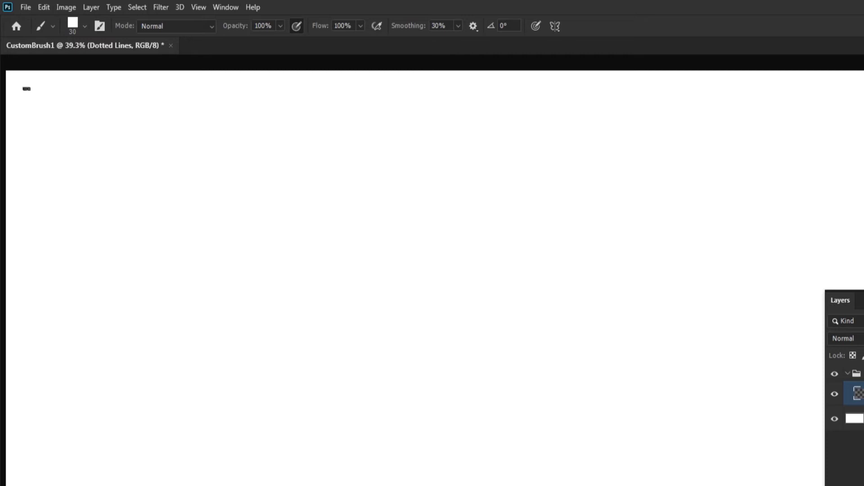
Paint a straight horizontal dashed test line along the canvas's upper edge and undo it
{"action": "mouse_move", "coordinate": [27, 88]}
{"action": "left_mouse_down"}
{"action": "mouse_move", "coordinate": [298, 99]}
{"action": "mouse_move", "coordinate": [735, 89]}
{"action": "left_mouse_up"}
{"action": "left_click_drag", "start_coordinate": [660, 89], "coordinate": [849, 89]}
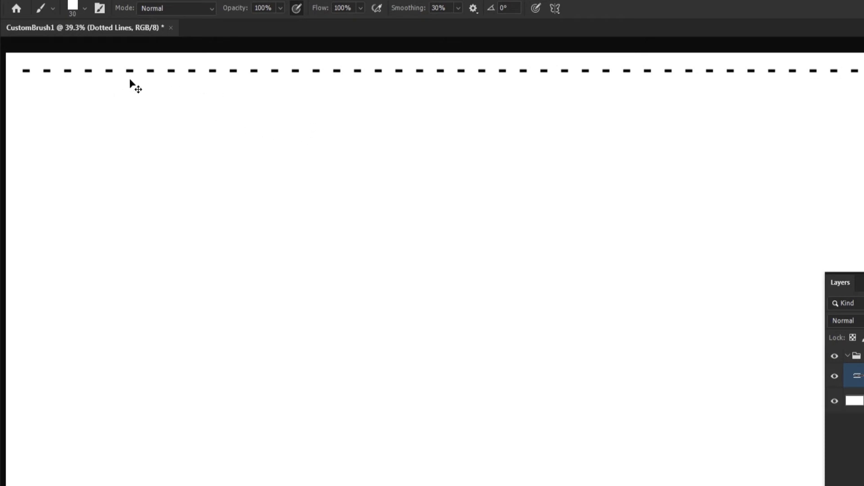
{"action": "key", "text": "ctrl+z"}
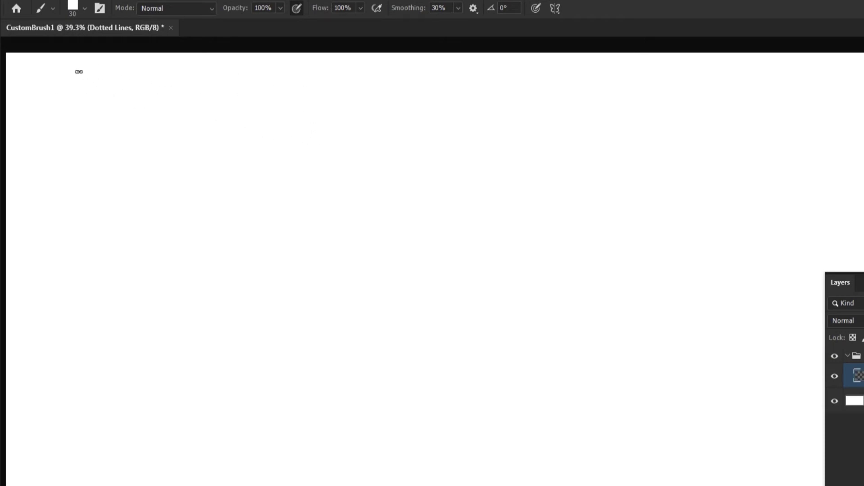
Try the dashed brush around the upper-left corner, straight down the canvas edge and freehand, undoing each stroke
{"action": "mouse_move", "coordinate": [116, 65]}
{"action": "left_mouse_down"}
{"action": "mouse_move", "coordinate": [78, 56]}
{"action": "mouse_move", "coordinate": [37, 68]}
{"action": "mouse_move", "coordinate": [22, 88]}
{"action": "mouse_move", "coordinate": [25, 191]}
{"action": "left_mouse_up"}
{"action": "key", "text": "ctrl+z"}
{"action": "mouse_move", "coordinate": [108, 68]}
{"action": "left_mouse_down"}
{"action": "mouse_move", "coordinate": [35, 67]}
{"action": "mouse_move", "coordinate": [21, 86]}
{"action": "mouse_move", "coordinate": [18, 164]}
{"action": "left_mouse_up"}
{"action": "key", "text": "ctrl+z"}
{"action": "left_click_drag", "start_coordinate": [24, 64], "coordinate": [25, 257]}
{"action": "key", "text": "ctrl+z"}
{"action": "mouse_move", "coordinate": [153, 98]}
{"action": "left_mouse_down"}
{"action": "mouse_move", "coordinate": [118, 119]}
{"action": "mouse_move", "coordinate": [102, 195]}
{"action": "mouse_move", "coordinate": [173, 219]}
{"action": "mouse_move", "coordinate": [213, 150]}
{"action": "mouse_move", "coordinate": [166, 116]}
{"action": "mouse_move", "coordinate": [243, 126]}
{"action": "mouse_move", "coordinate": [265, 219]}
{"action": "mouse_move", "coordinate": [219, 255]}
{"action": "mouse_move", "coordinate": [289, 270]}
{"action": "mouse_move", "coordinate": [346, 165]}
{"action": "mouse_move", "coordinate": [338, 144]}
{"action": "left_mouse_up"}
{"action": "key", "text": "ctrl+z"}
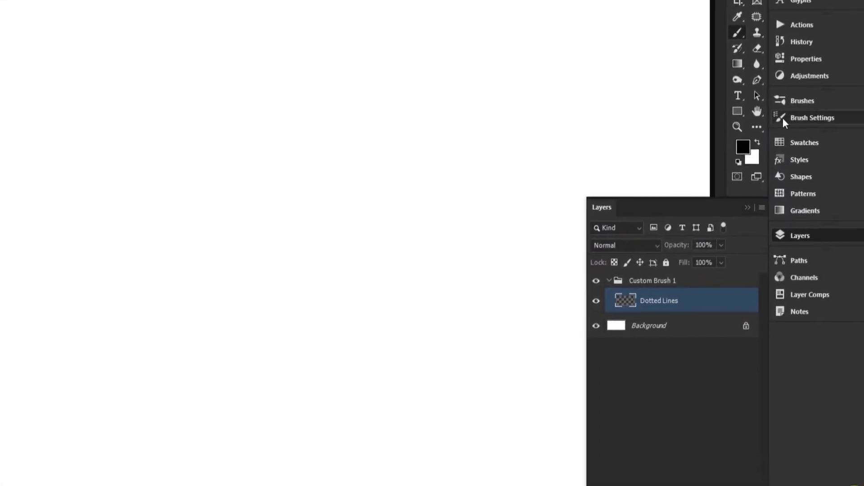
Enable Shape Dynamics for the dashed brush and set the Angle Jitter control to Direction
{"action": "left_click", "coordinate": [855, 140]}
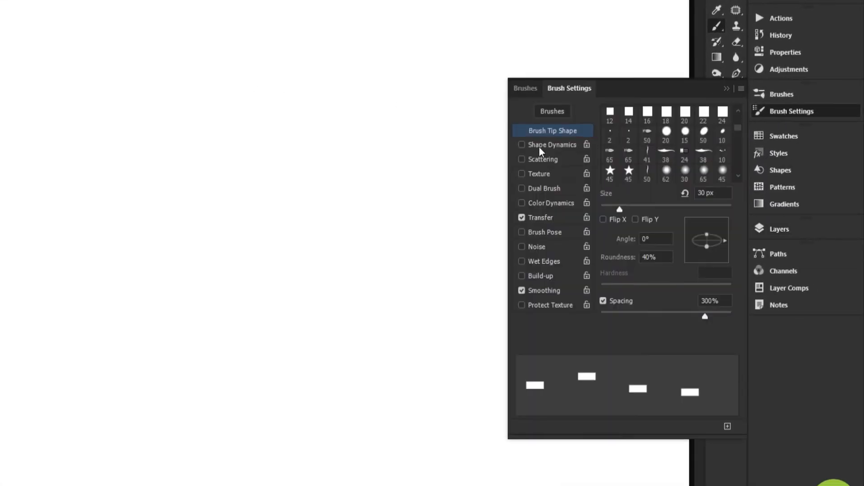
{"action": "left_click", "coordinate": [545, 144]}
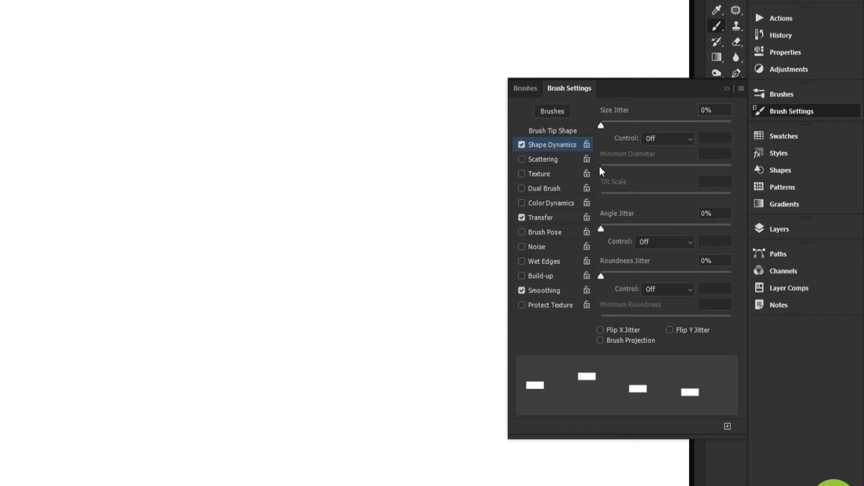
{"action": "left_click", "coordinate": [651, 241]}
{"action": "left_click", "coordinate": [656, 336]}
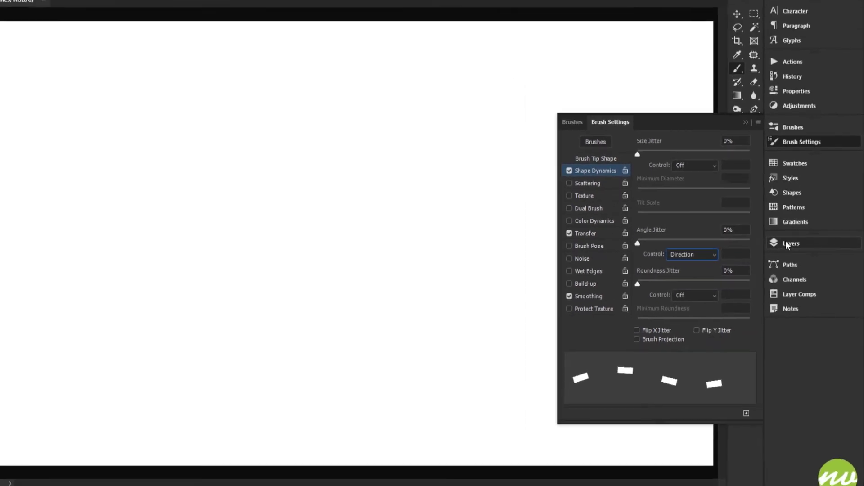
{"action": "left_click", "coordinate": [787, 244]}
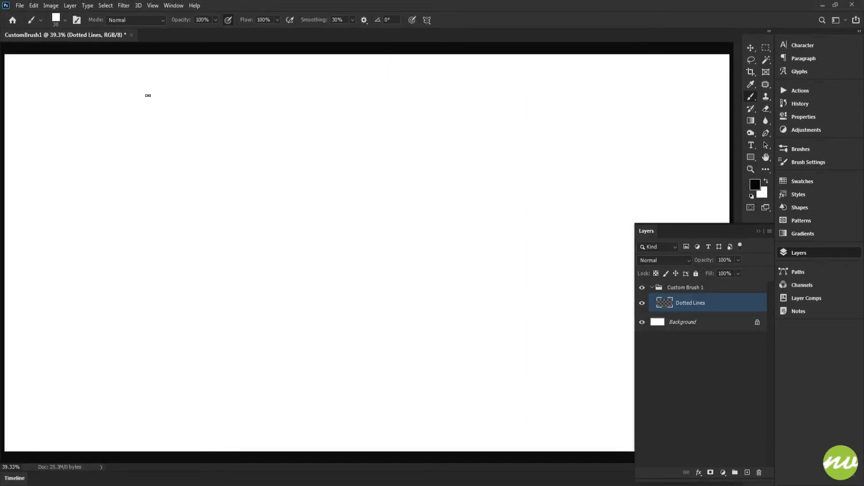
Test the direction-following dashed brush with two freehand strokes across the canvas and undo each one
{"action": "mouse_move", "coordinate": [211, 77]}
{"action": "left_mouse_down"}
{"action": "mouse_move", "coordinate": [79, 86]}
{"action": "mouse_move", "coordinate": [69, 107]}
{"action": "mouse_move", "coordinate": [74, 198]}
{"action": "left_mouse_up"}
{"action": "key", "text": "ctrl+z"}
{"action": "mouse_move", "coordinate": [16, 68]}
{"action": "left_mouse_down"}
{"action": "mouse_move", "coordinate": [54, 67]}
{"action": "mouse_move", "coordinate": [69, 79]}
{"action": "mouse_move", "coordinate": [76, 109]}
{"action": "mouse_move", "coordinate": [62, 180]}
{"action": "mouse_move", "coordinate": [72, 215]}
{"action": "mouse_move", "coordinate": [167, 265]}
{"action": "mouse_move", "coordinate": [192, 376]}
{"action": "mouse_move", "coordinate": [284, 374]}
{"action": "mouse_move", "coordinate": [367, 346]}
{"action": "mouse_move", "coordinate": [500, 327]}
{"action": "mouse_move", "coordinate": [589, 277]}
{"action": "mouse_move", "coordinate": [618, 203]}
{"action": "left_mouse_up"}
{"action": "key", "text": "ctrl+z"}
Paint straight dashed test lines along the canvas's upper edge and down its left edge, then undo them
{"action": "left_click_drag", "start_coordinate": [20, 71], "coordinate": [263, 75]}
{"action": "mouse_move", "coordinate": [429, 76]}
{"action": "left_mouse_down"}
{"action": "mouse_move", "coordinate": [720, 67]}
{"action": "mouse_move", "coordinate": [700, 77]}
{"action": "left_mouse_up"}
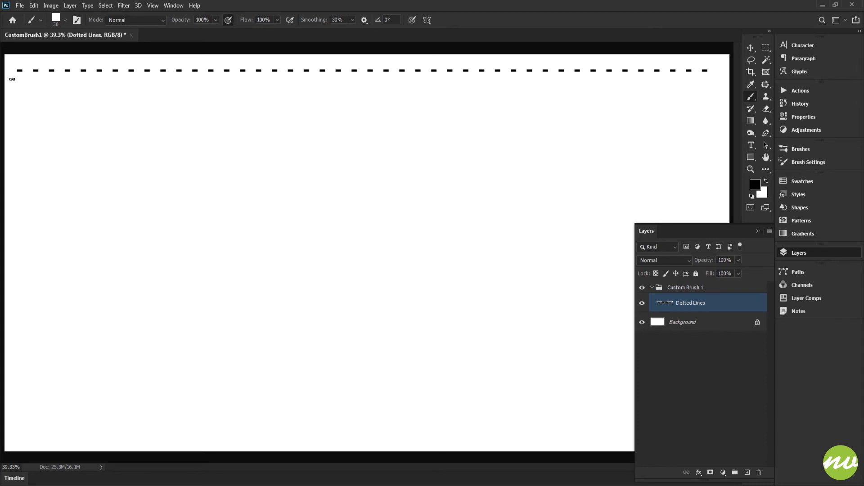
{"action": "mouse_move", "coordinate": [12, 79]}
{"action": "left_mouse_down"}
{"action": "mouse_move", "coordinate": [12, 111]}
{"action": "mouse_move", "coordinate": [9, 85]}
{"action": "mouse_move", "coordinate": [20, 378]}
{"action": "left_mouse_up"}
{"action": "key", "text": "ctrl+z"}
{"action": "key", "text": "ctrl+z"}
{"action": "left_click_drag", "start_coordinate": [11, 125], "coordinate": [20, 291]}
{"action": "left_click_drag", "start_coordinate": [23, 356], "coordinate": [22, 408]}
{"action": "key", "text": "ctrl+z"}
{"action": "key", "text": "ctrl+z"}
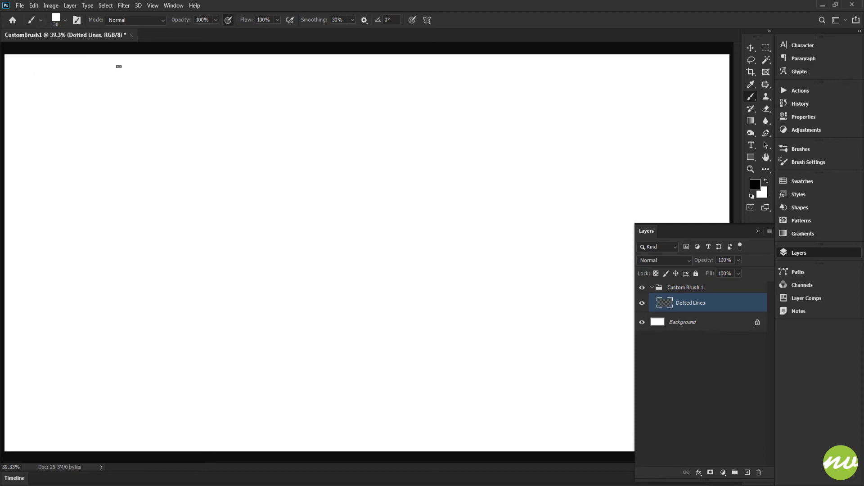
Try several more freehand dashed strokes in the upper part of the canvas, undoing each
{"action": "mouse_move", "coordinate": [87, 68]}
{"action": "left_mouse_down"}
{"action": "mouse_move", "coordinate": [29, 69]}
{"action": "mouse_move", "coordinate": [11, 85]}
{"action": "mouse_move", "coordinate": [9, 171]}
{"action": "left_mouse_up"}
{"action": "key", "text": "ctrl+z"}
{"action": "mouse_move", "coordinate": [76, 68]}
{"action": "left_mouse_down"}
{"action": "mouse_move", "coordinate": [32, 73]}
{"action": "mouse_move", "coordinate": [25, 86]}
{"action": "mouse_move", "coordinate": [17, 175]}
{"action": "mouse_move", "coordinate": [31, 218]}
{"action": "left_mouse_up"}
{"action": "key", "text": "ctrl+z"}
{"action": "mouse_move", "coordinate": [21, 64]}
{"action": "left_mouse_down"}
{"action": "mouse_move", "coordinate": [169, 70]}
{"action": "mouse_move", "coordinate": [241, 85]}
{"action": "mouse_move", "coordinate": [198, 142]}
{"action": "mouse_move", "coordinate": [264, 217]}
{"action": "mouse_move", "coordinate": [348, 156]}
{"action": "mouse_move", "coordinate": [309, 102]}
{"action": "mouse_move", "coordinate": [253, 121]}
{"action": "mouse_move", "coordinate": [265, 192]}
{"action": "mouse_move", "coordinate": [319, 157]}
{"action": "mouse_move", "coordinate": [301, 121]}
{"action": "mouse_move", "coordinate": [272, 147]}
{"action": "mouse_move", "coordinate": [289, 167]}
{"action": "mouse_move", "coordinate": [289, 145]}
{"action": "left_mouse_up"}
{"action": "key", "text": "ctrl+z"}
{"action": "mouse_move", "coordinate": [284, 78]}
{"action": "left_mouse_down"}
{"action": "mouse_move", "coordinate": [373, 109]}
{"action": "mouse_move", "coordinate": [385, 176]}
{"action": "mouse_move", "coordinate": [328, 245]}
{"action": "mouse_move", "coordinate": [239, 258]}
{"action": "mouse_move", "coordinate": [158, 176]}
{"action": "mouse_move", "coordinate": [158, 96]}
{"action": "mouse_move", "coordinate": [249, 63]}
{"action": "mouse_move", "coordinate": [366, 87]}
{"action": "mouse_move", "coordinate": [427, 210]}
{"action": "left_mouse_up"}
{"action": "key", "text": "ctrl+z"}
{"action": "key", "text": "ctrl+z"}
Paint a dashed spiral in the canvas's upper-left area and a large straight-sided dashed rectangle beside it
{"action": "mouse_move", "coordinate": [85, 92]}
{"action": "left_mouse_down"}
{"action": "mouse_move", "coordinate": [50, 109]}
{"action": "mouse_move", "coordinate": [79, 166]}
{"action": "mouse_move", "coordinate": [155, 139]}
{"action": "mouse_move", "coordinate": [148, 85]}
{"action": "mouse_move", "coordinate": [84, 71]}
{"action": "mouse_move", "coordinate": [41, 99]}
{"action": "mouse_move", "coordinate": [35, 174]}
{"action": "mouse_move", "coordinate": [87, 228]}
{"action": "mouse_move", "coordinate": [158, 209]}
{"action": "left_mouse_up"}
{"action": "mouse_move", "coordinate": [212, 80]}
{"action": "left_mouse_down"}
{"action": "mouse_move", "coordinate": [704, 72]}
{"action": "mouse_move", "coordinate": [695, 88]}
{"action": "mouse_move", "coordinate": [693, 315]}
{"action": "left_mouse_up"}
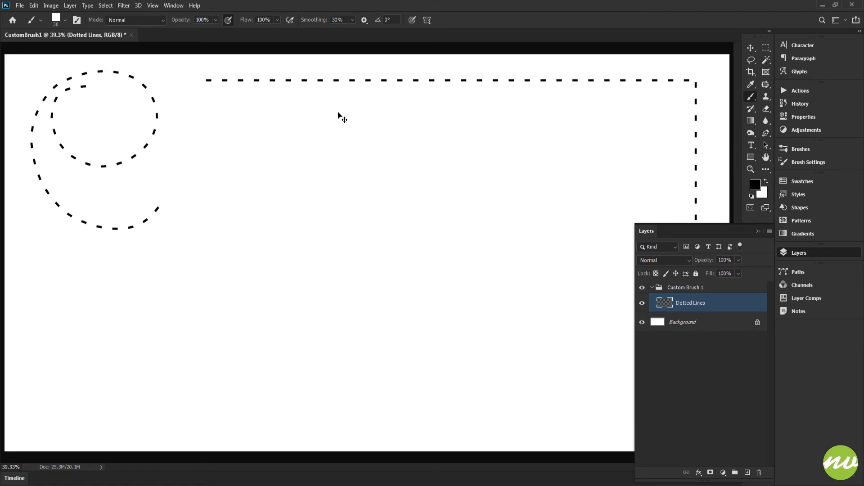
{"action": "key", "text": "ctrl+z"}
{"action": "key", "text": "ctrl+z"}
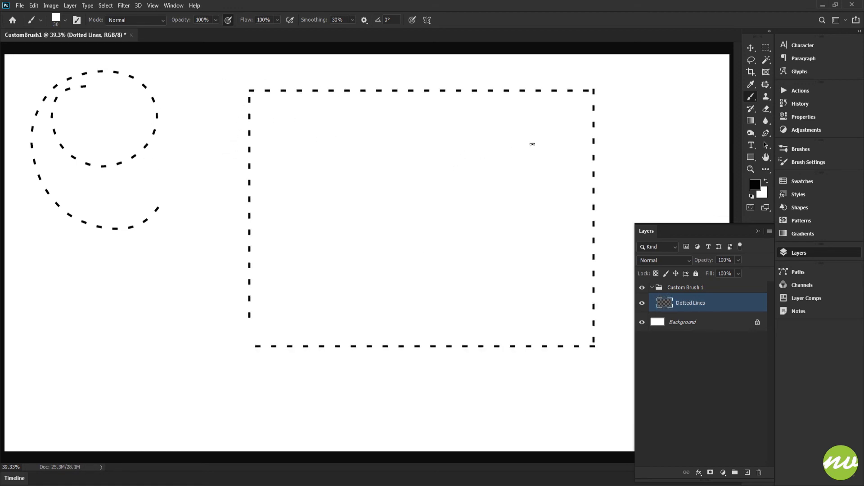
Save the current brush as a new preset named "CustomBrush1 (DottedLines)", capturing its size and tool settings
{"action": "right_click", "coordinate": [534, 133]}
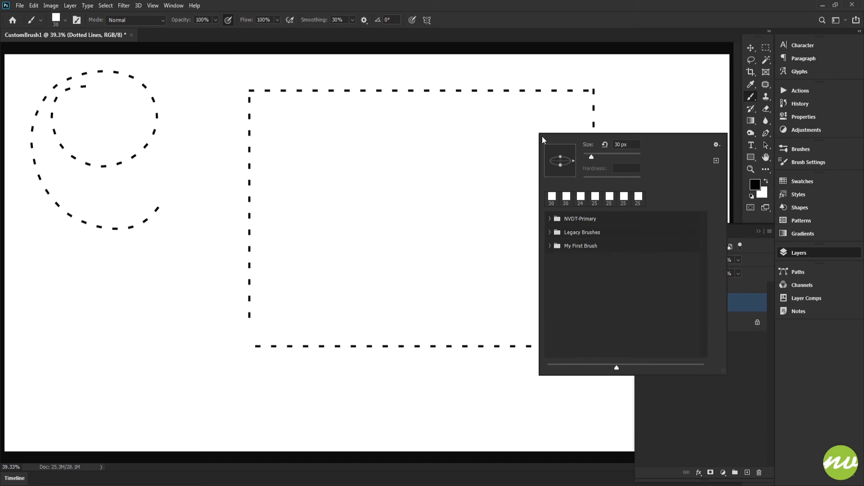
{"action": "left_click", "coordinate": [717, 161]}
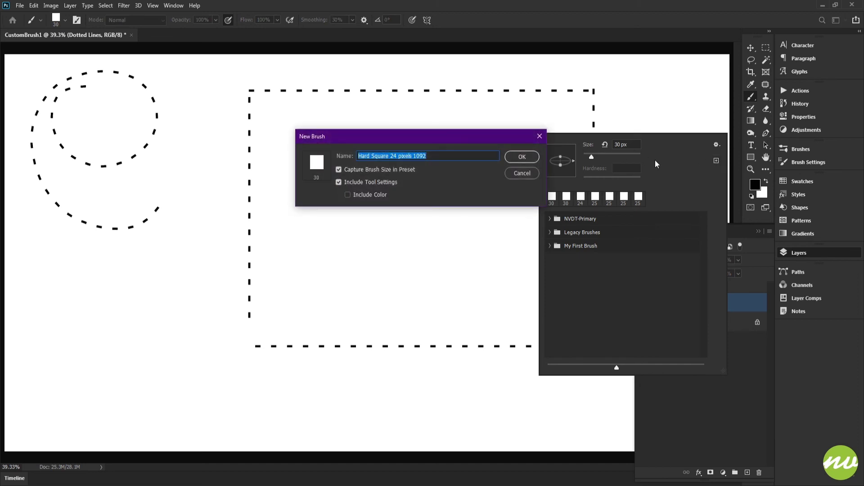
{"action": "type", "text": "CustomBrush1 (DottedLines"}
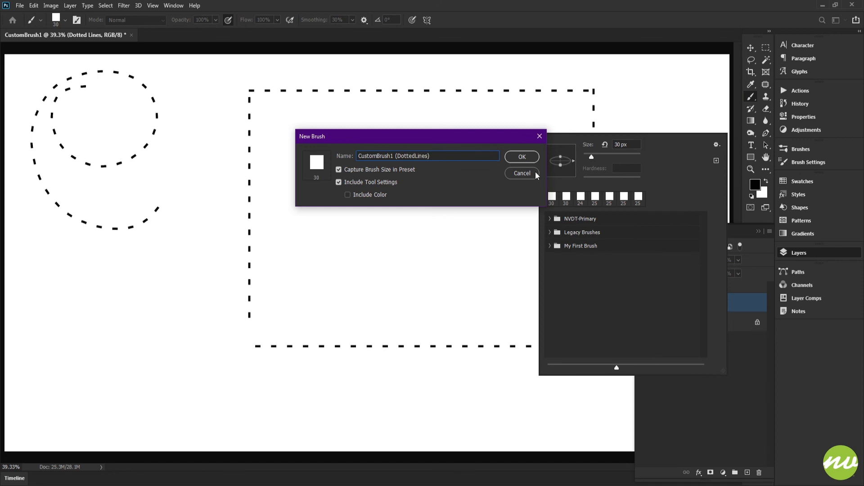
{"action": "left_click", "coordinate": [522, 158]}
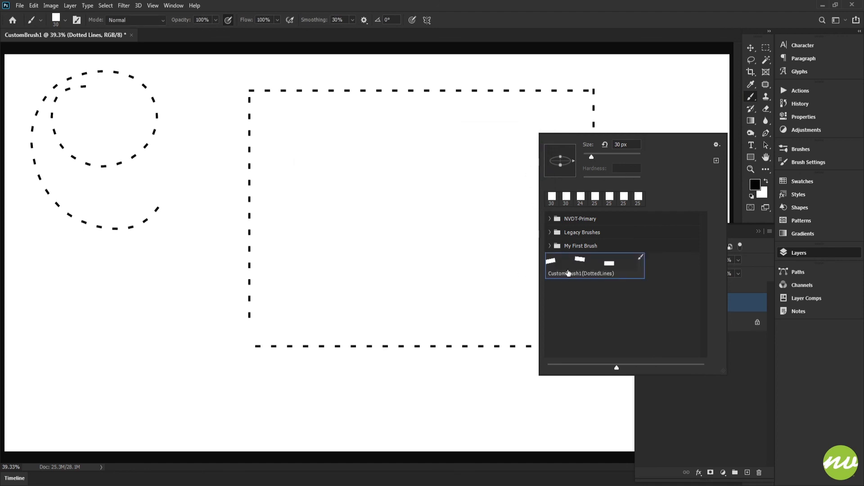
Move the new dotted-line brush preset into the My First Brush group and collapse the group
{"action": "left_click_drag", "start_coordinate": [573, 262], "coordinate": [555, 251]}
{"action": "left_click", "coordinate": [550, 246]}
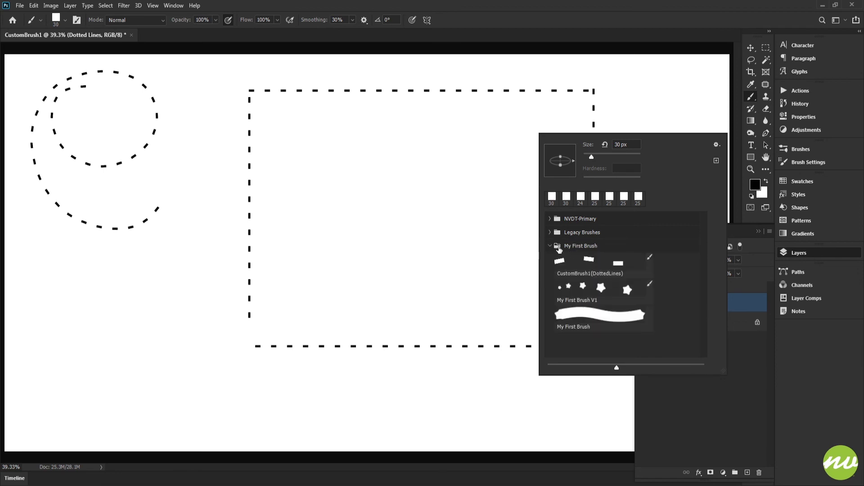
{"action": "left_click", "coordinate": [550, 246]}
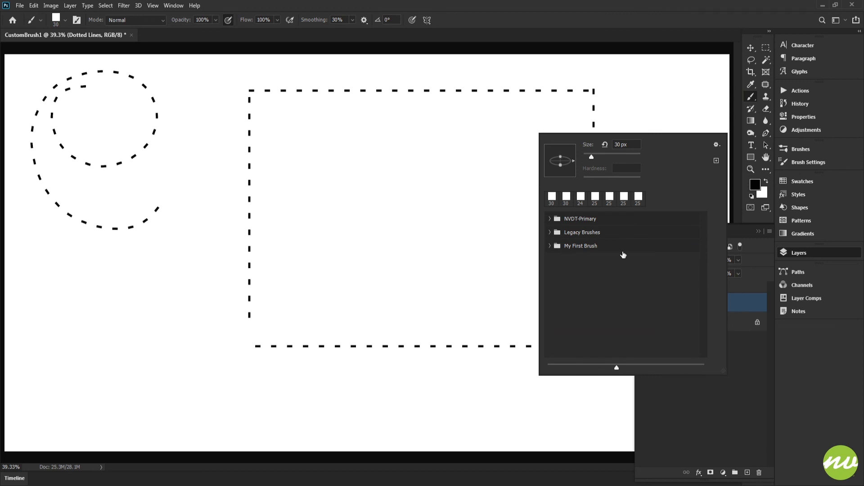
Close the brush picker and paint a small dashed circle inside the upper-left part of the rectangle
{"action": "left_click", "coordinate": [798, 258]}
{"action": "left_click", "coordinate": [793, 252]}
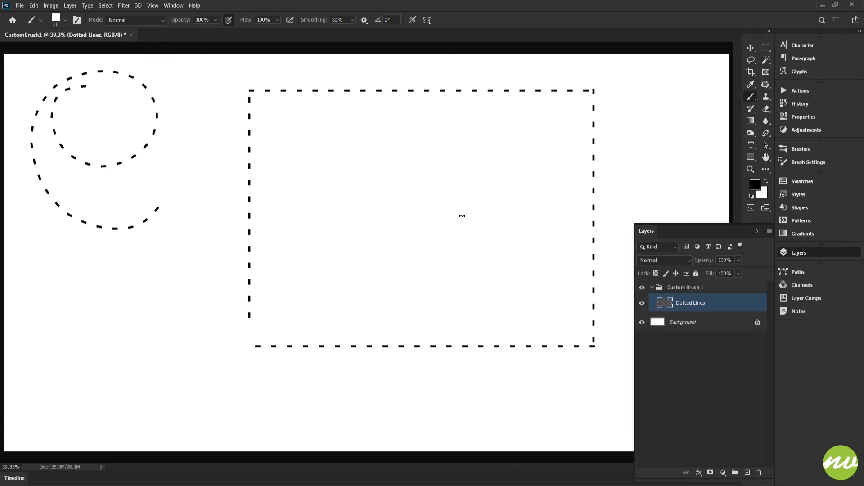
{"action": "mouse_move", "coordinate": [343, 122]}
{"action": "left_mouse_down"}
{"action": "mouse_move", "coordinate": [290, 168]}
{"action": "mouse_move", "coordinate": [361, 130]}
{"action": "left_mouse_up"}
{"action": "key", "text": "h"}
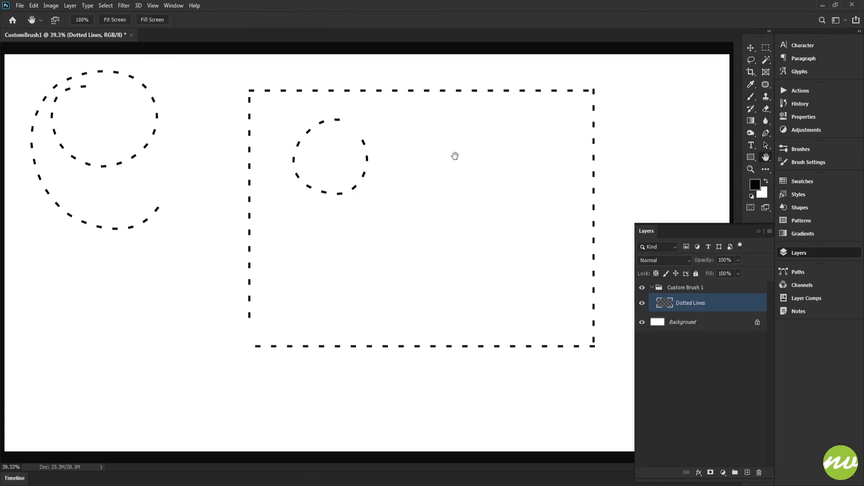
Save the document as CustomBrush1.psd in the Workfiles folder with Maximize Compatibility on
{"action": "left_click", "coordinate": [20, 6]}
{"action": "left_click", "coordinate": [54, 117]}
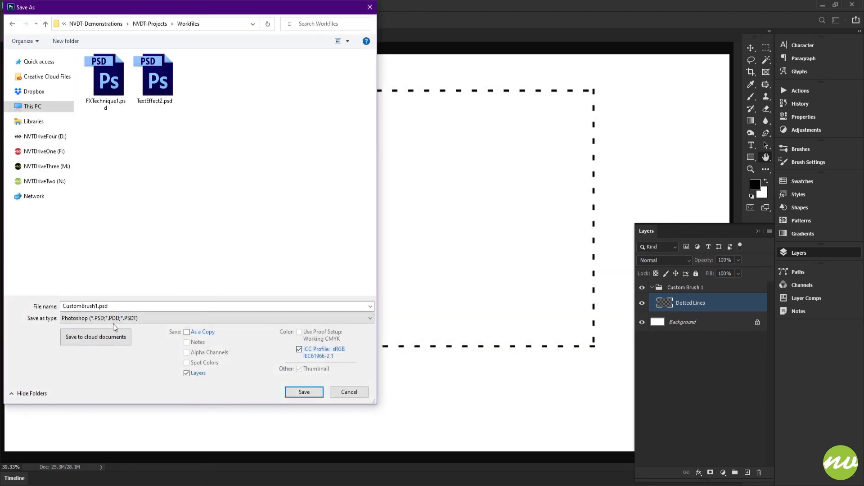
{"action": "double_click", "coordinate": [116, 307]}
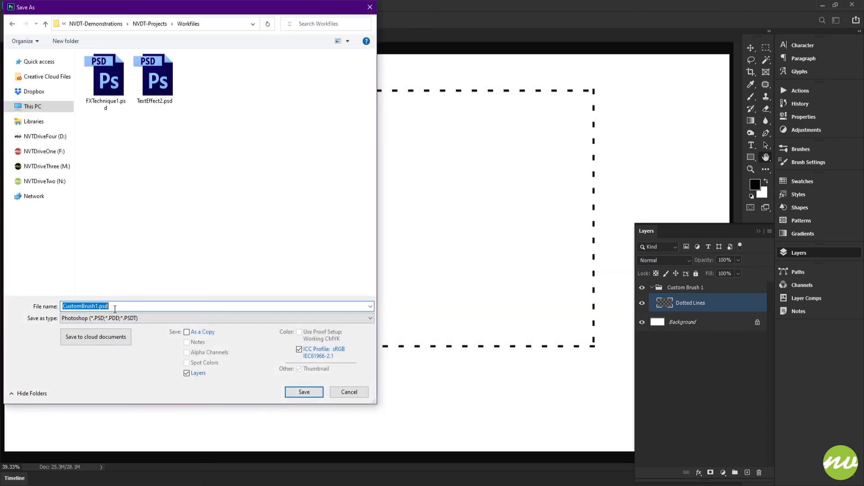
{"action": "left_click", "coordinate": [305, 391]}
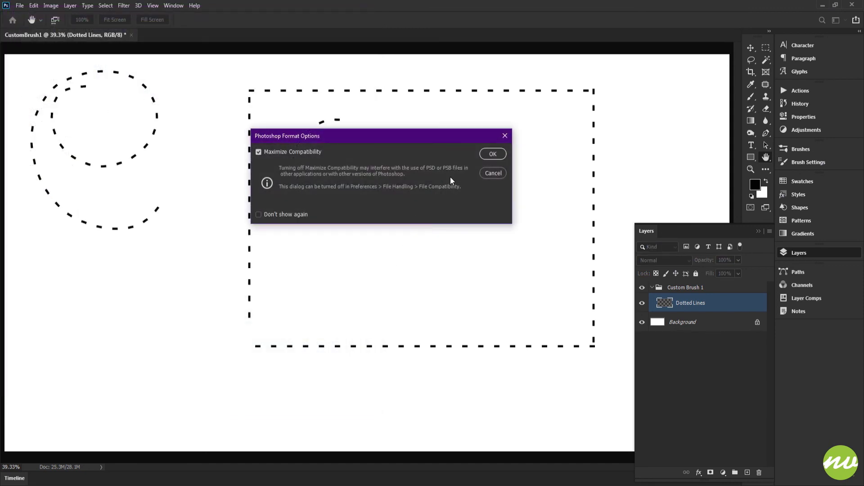
{"action": "left_click", "coordinate": [492, 153]}
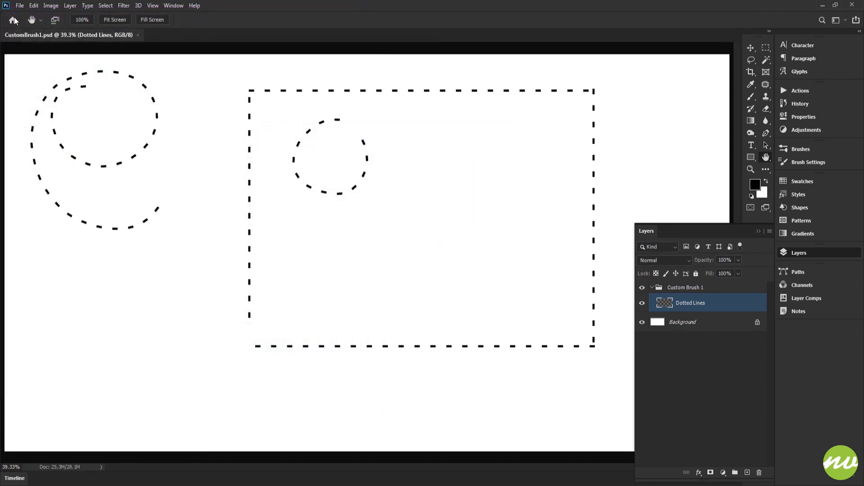
Save a JPEG copy of the document as CustomBrush1.jpg in the Previews folder
{"action": "left_click", "coordinate": [19, 6]}
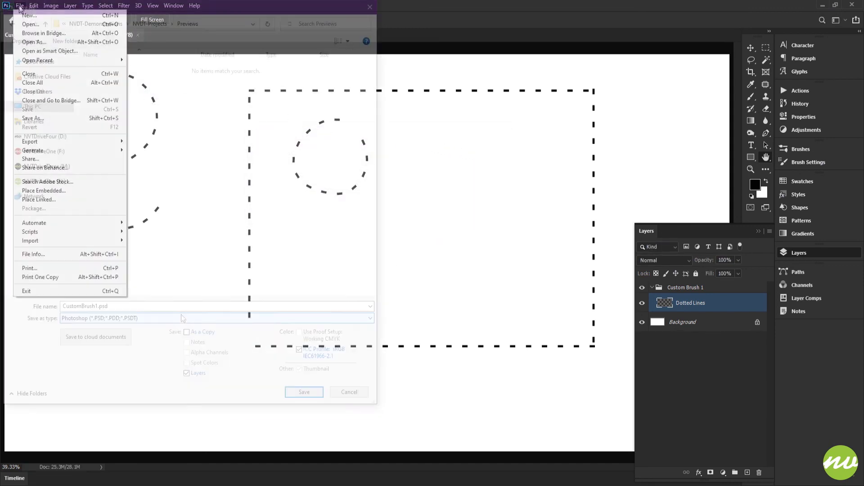
{"action": "left_click", "coordinate": [181, 319]}
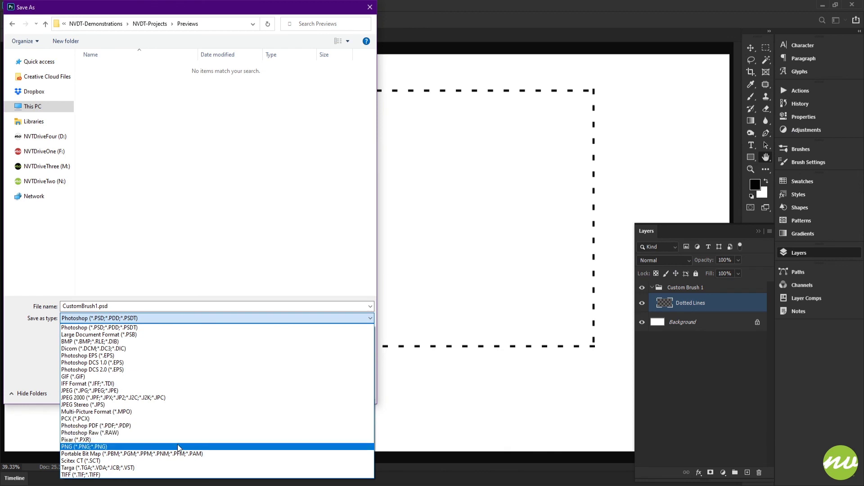
{"action": "left_click", "coordinate": [187, 389]}
{"action": "left_click", "coordinate": [293, 393]}
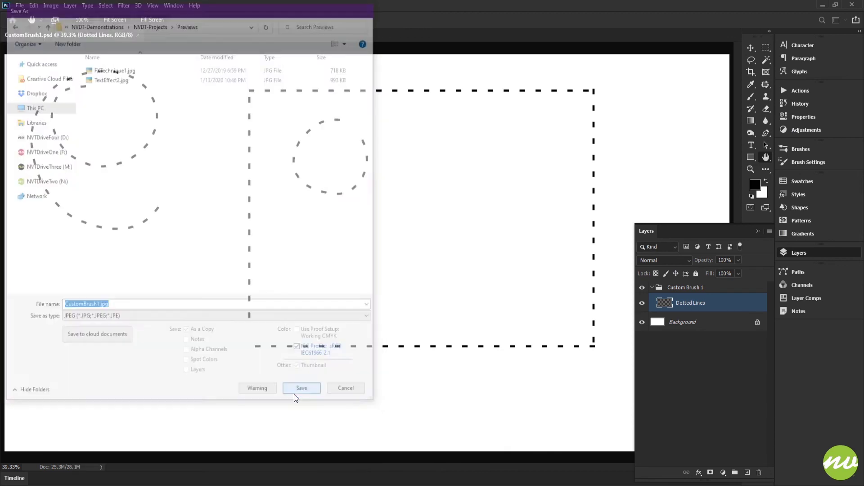
{"action": "left_click", "coordinate": [465, 130]}
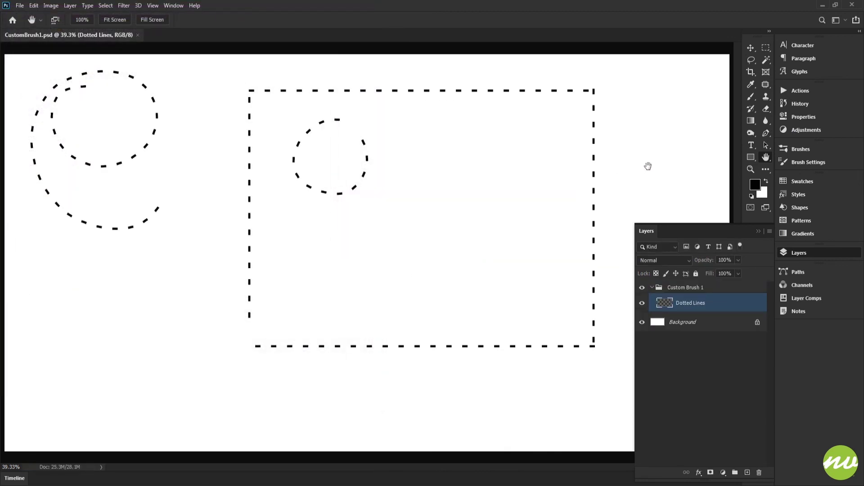